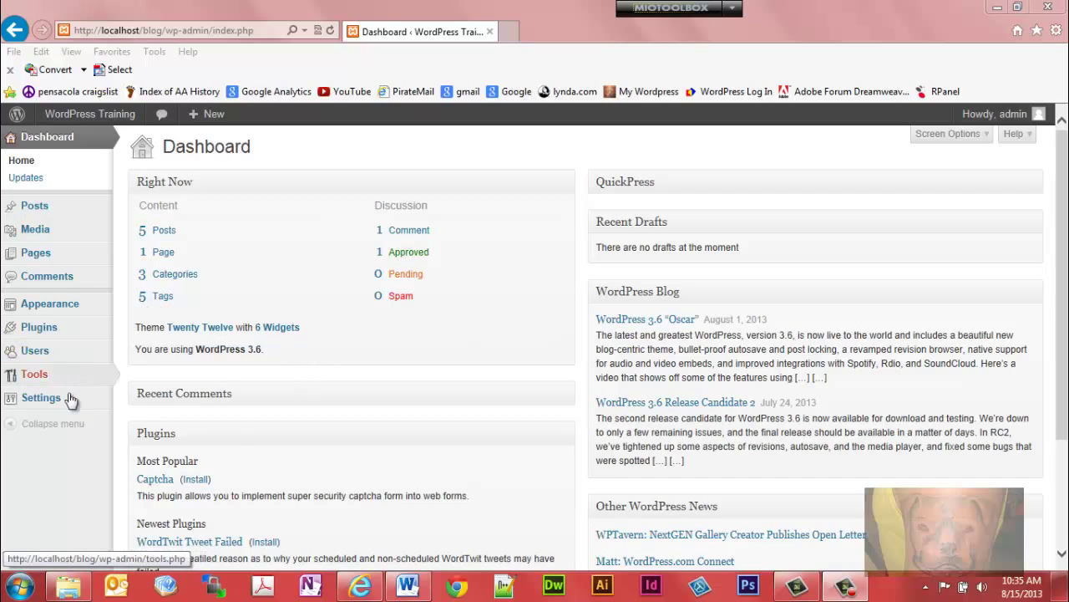
Open Permalink Settings, point out the ?p=123 default example, and select Post name (/%postname%/).
mouse_move(62, 406)
click(171, 485)
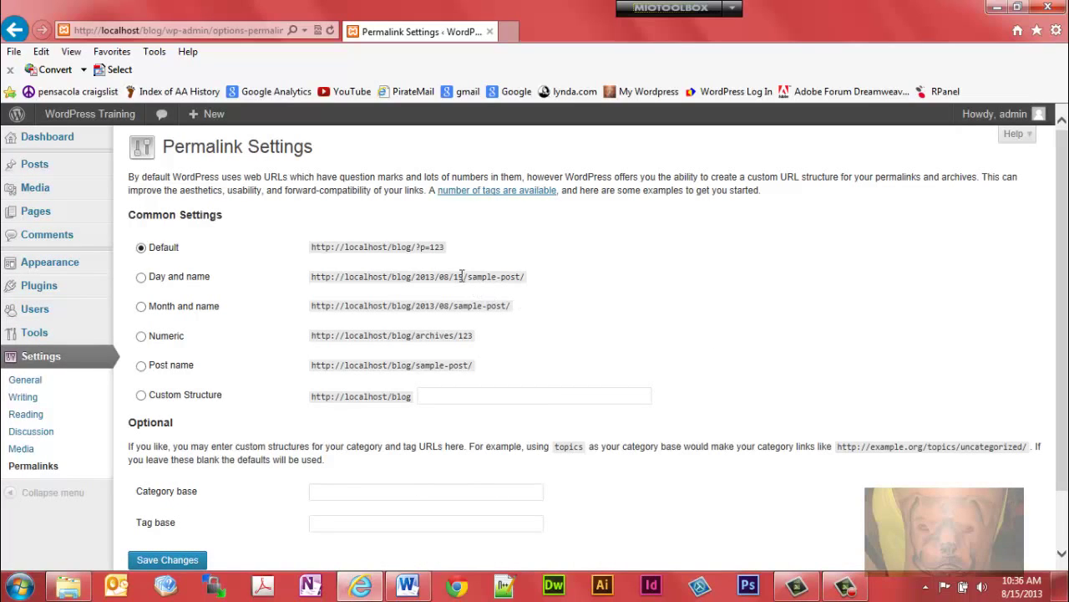
drag(415, 247, 459, 251)
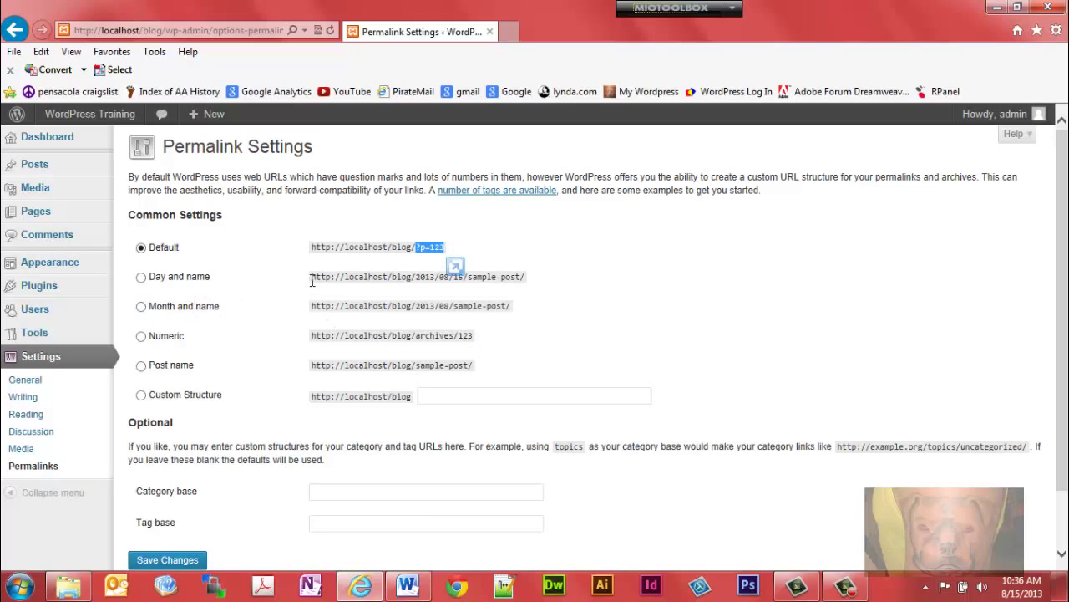
click(480, 296)
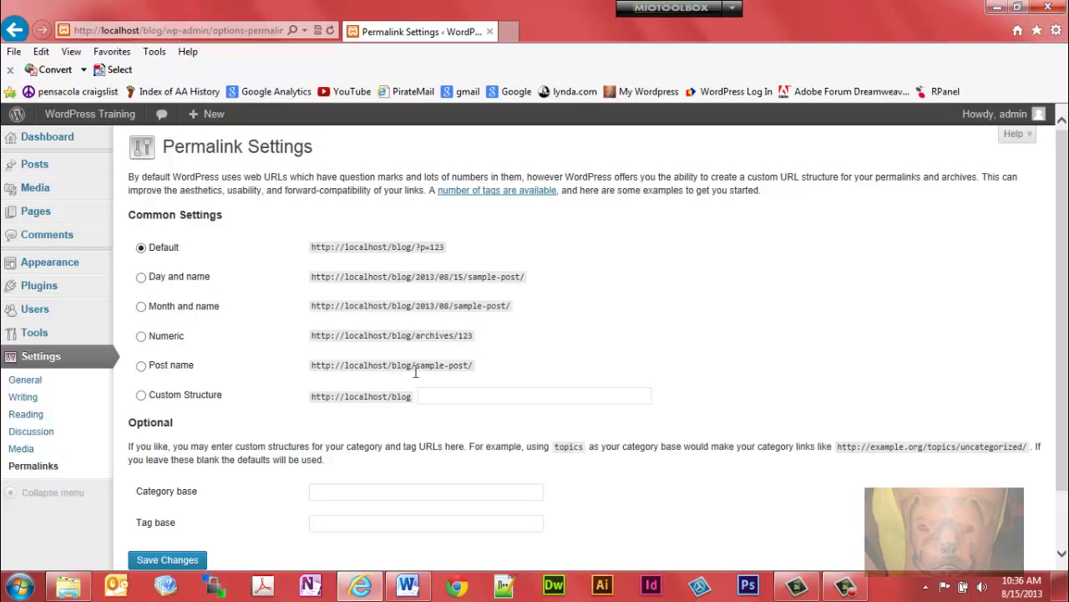
click(141, 366)
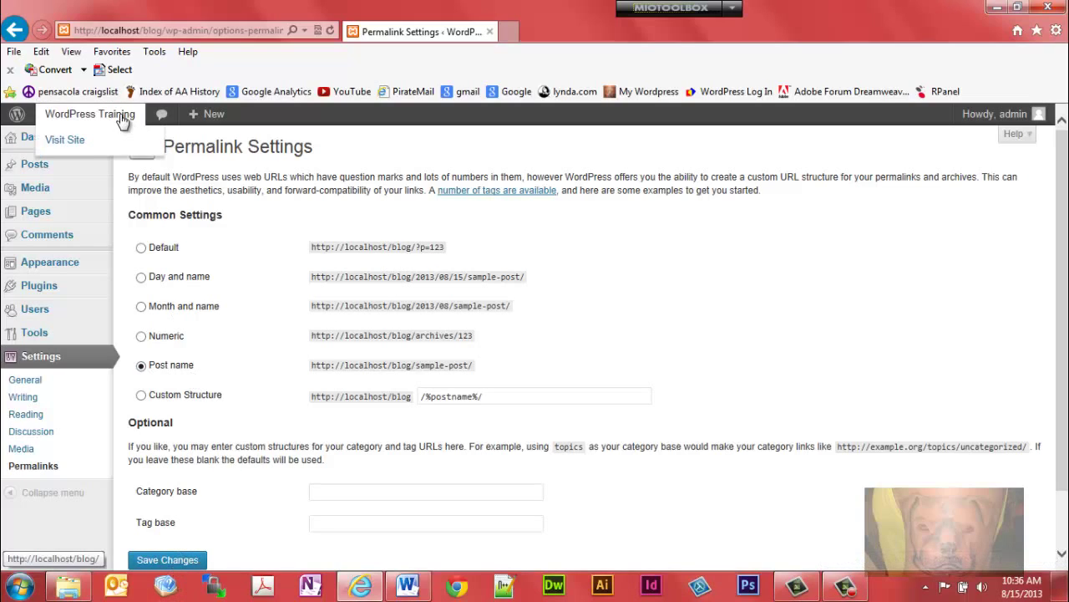
Open the live site in a new tab and show the Sample Page's page_id=2 address.
right_click(123, 119)
click(92, 142)
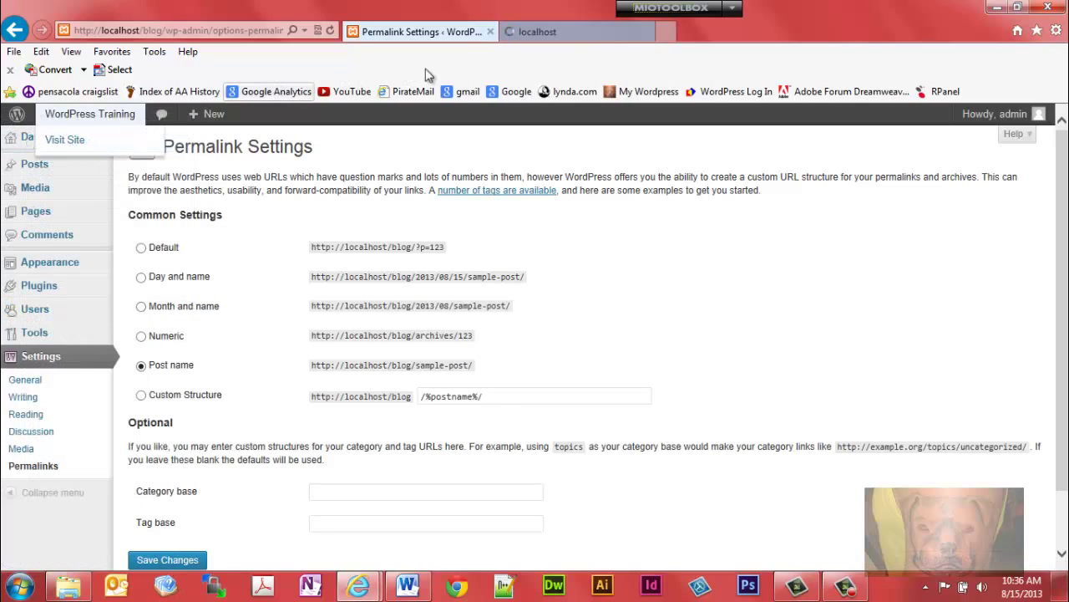
click(549, 33)
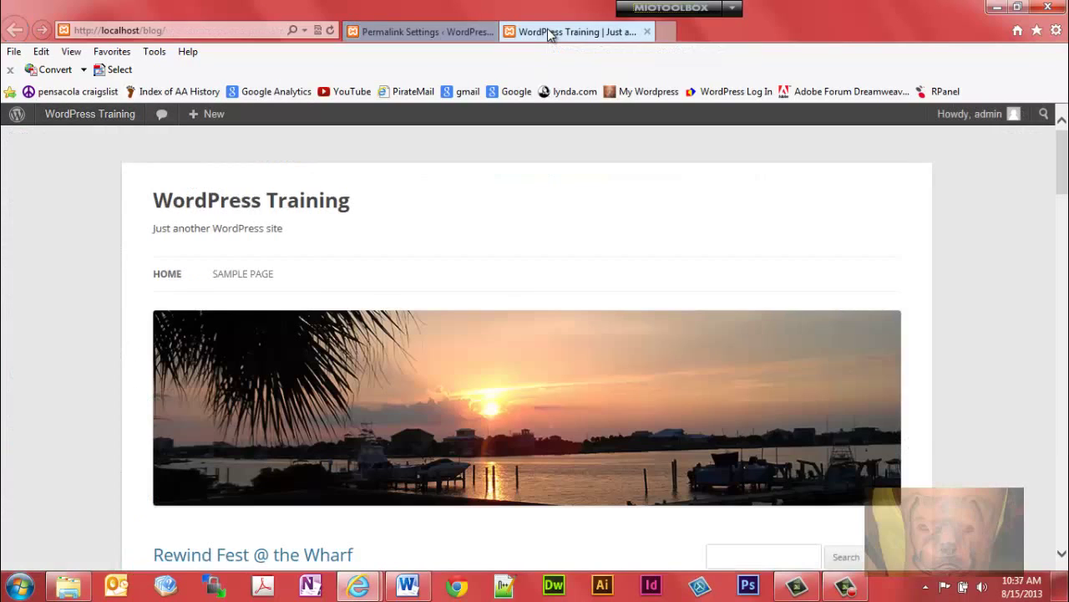
click(244, 276)
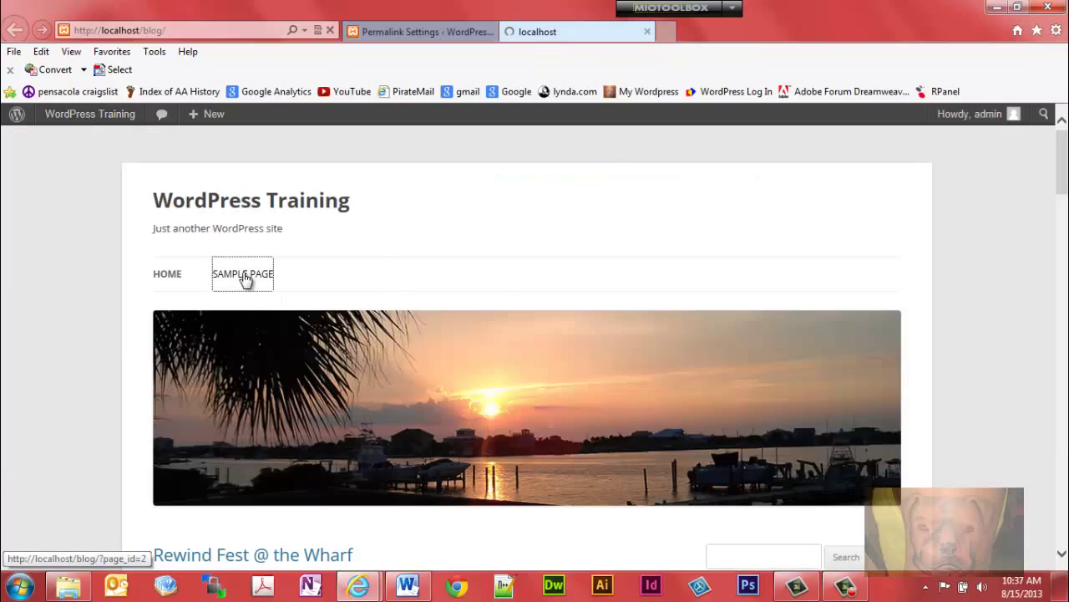
click(182, 34)
drag(216, 31, 167, 31)
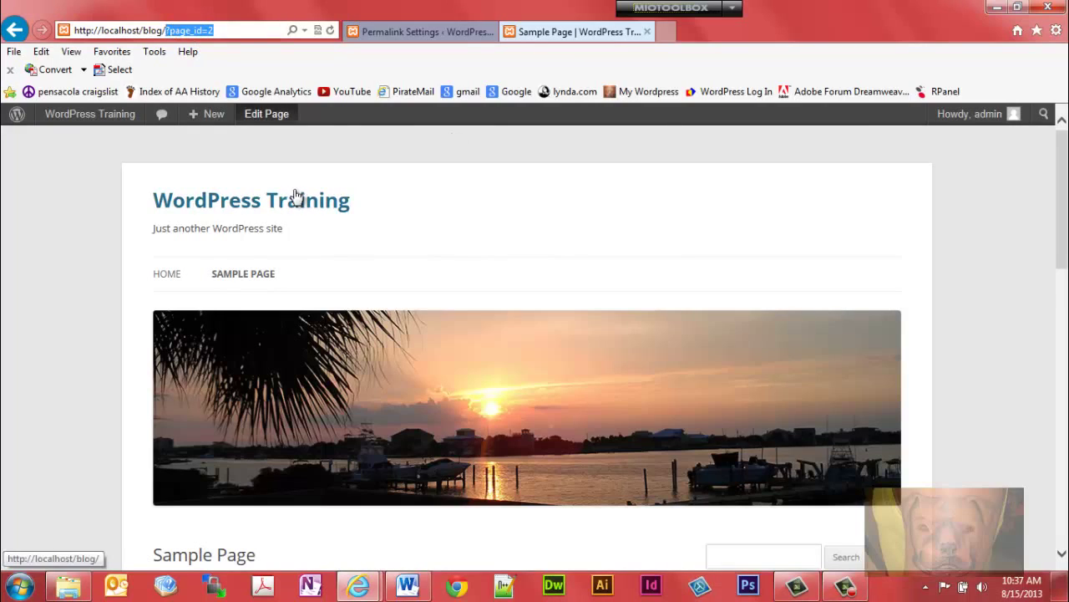
Return home, open the 'Rewind Fest @ the Wharf' post and highlight its ?p=78 address.
click(179, 276)
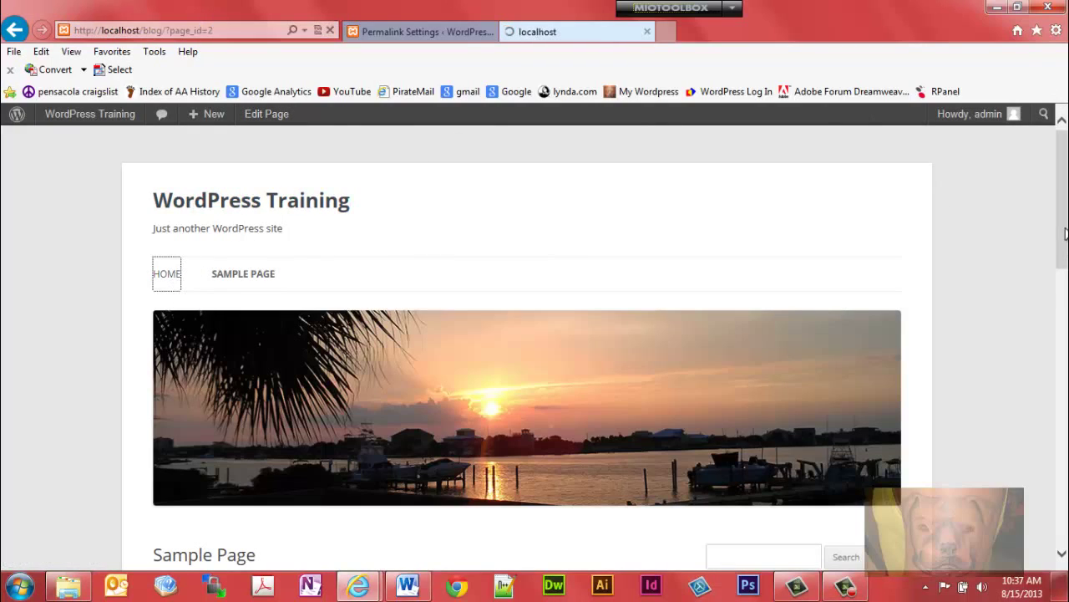
drag(1064, 175, 1066, 224)
scroll(1063, 224, up, 1)
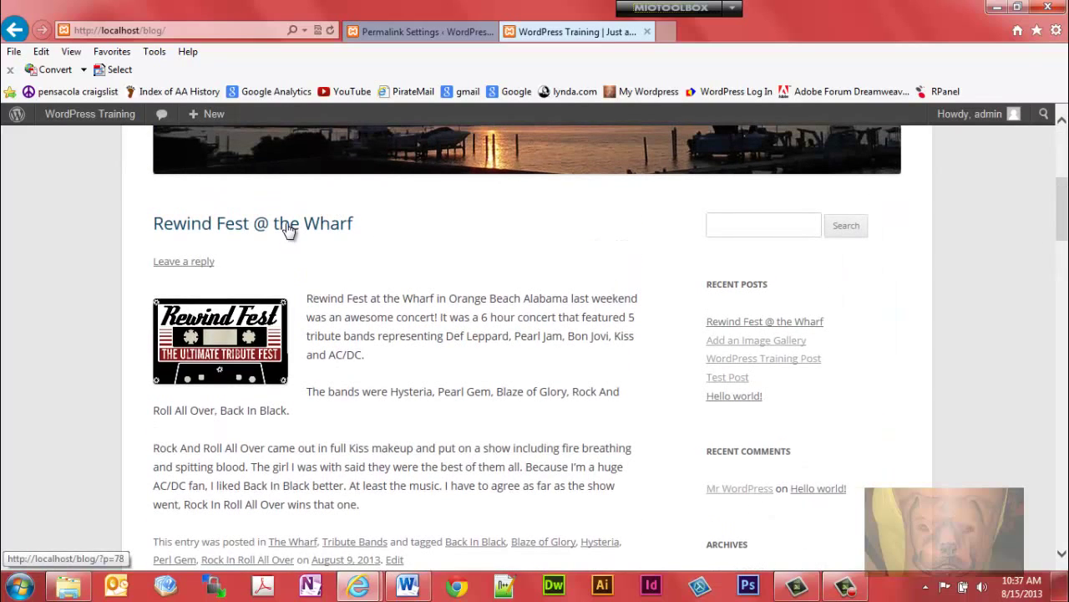
click(287, 227)
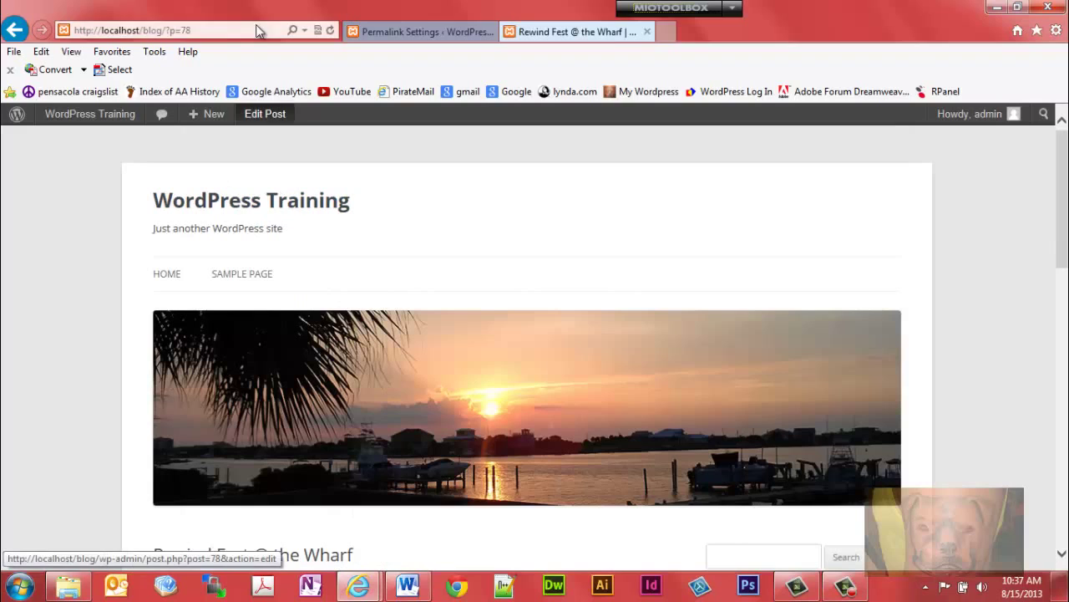
click(224, 32)
drag(202, 31, 166, 31)
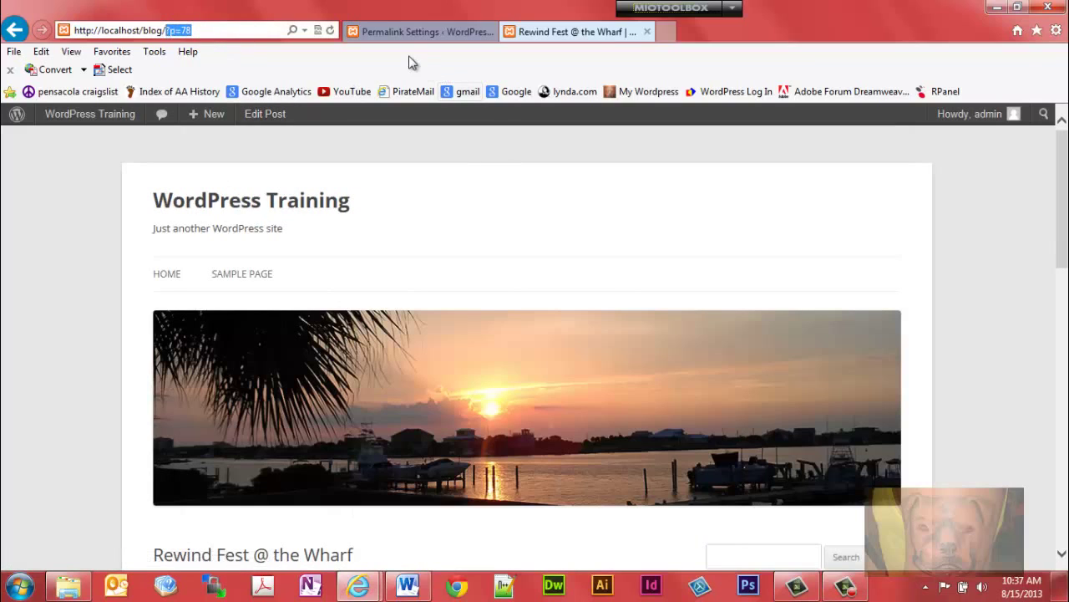
Save the Post name permalinks, then reopen the Rewind Fest post to show its name-based address.
click(422, 33)
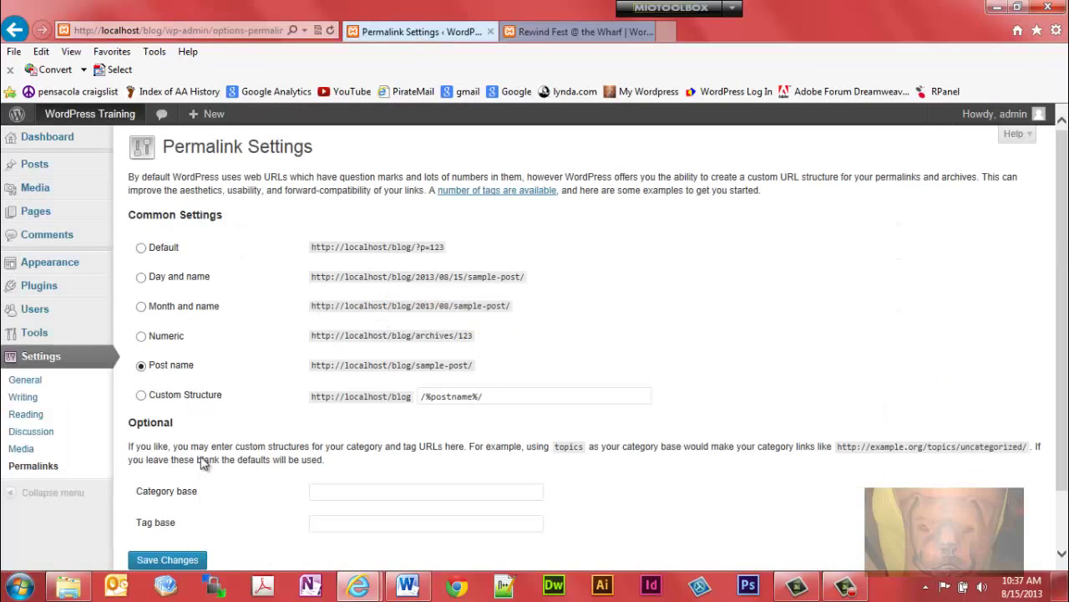
click(166, 561)
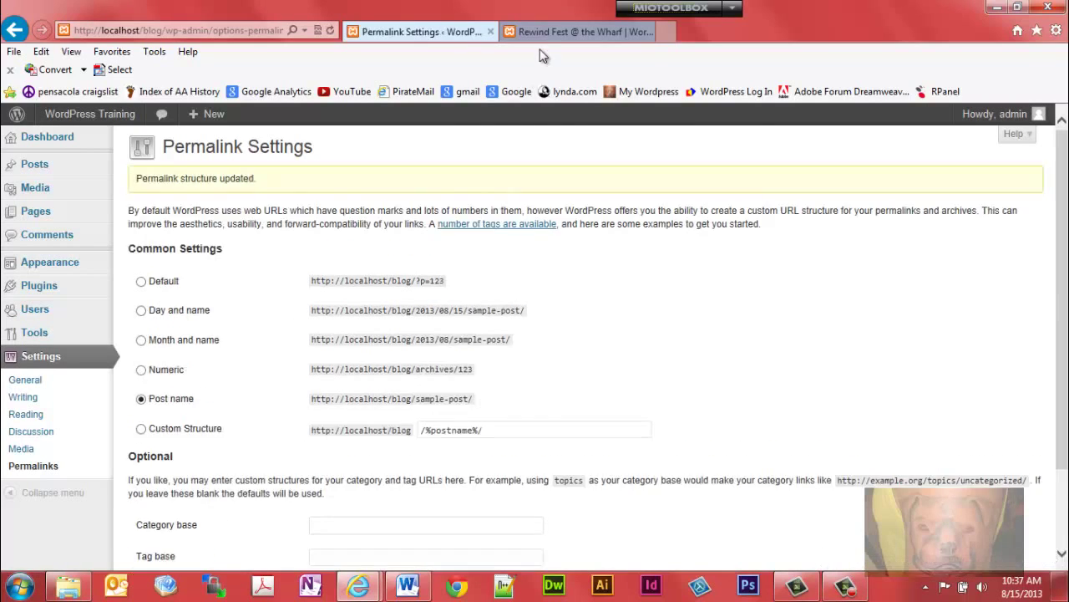
click(544, 37)
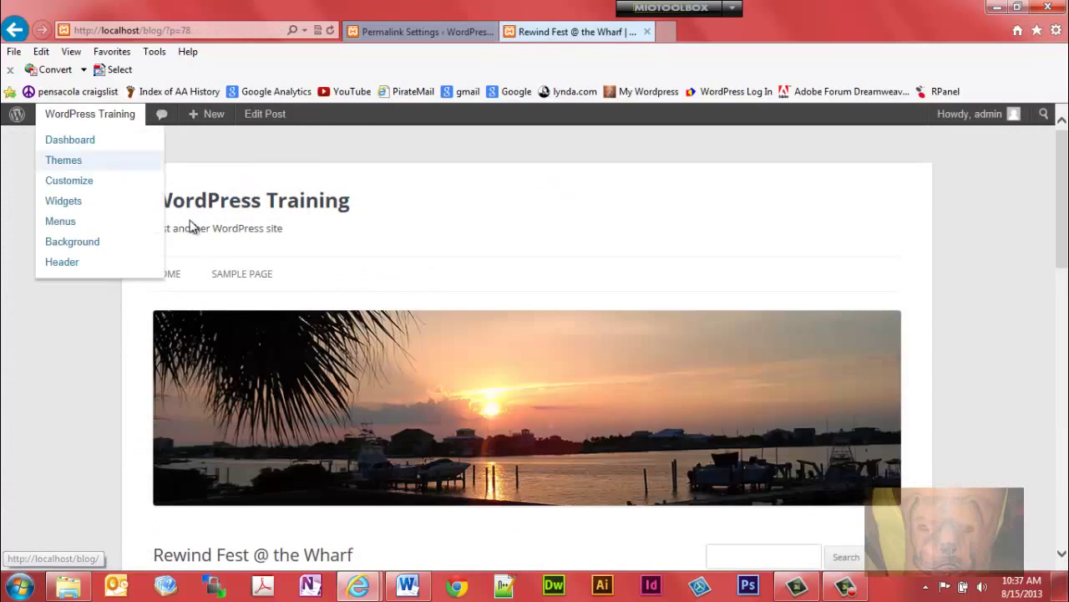
click(171, 275)
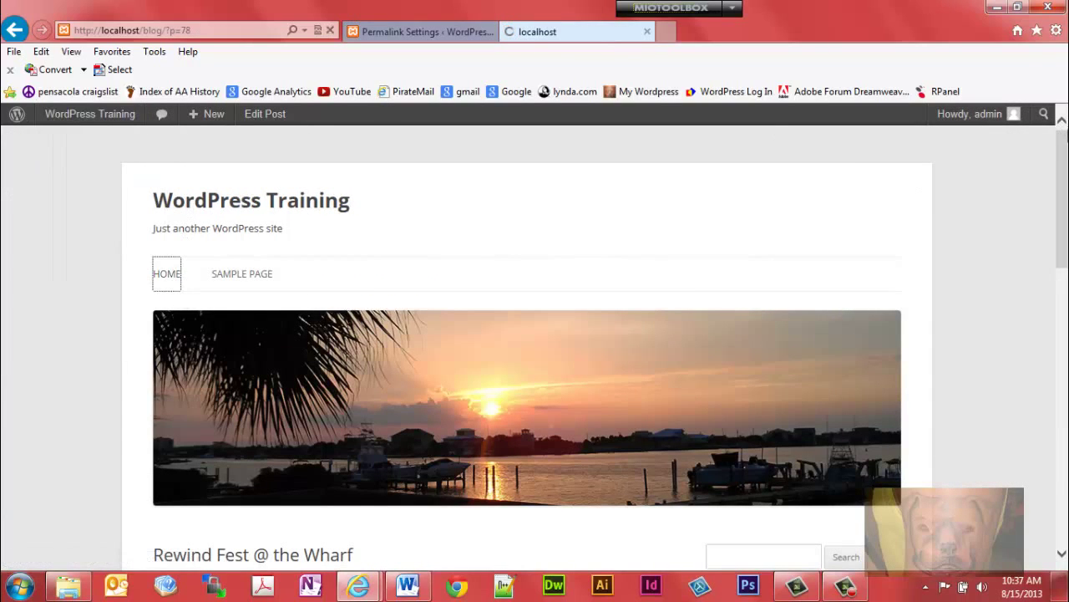
scroll(354, 441, down, 3)
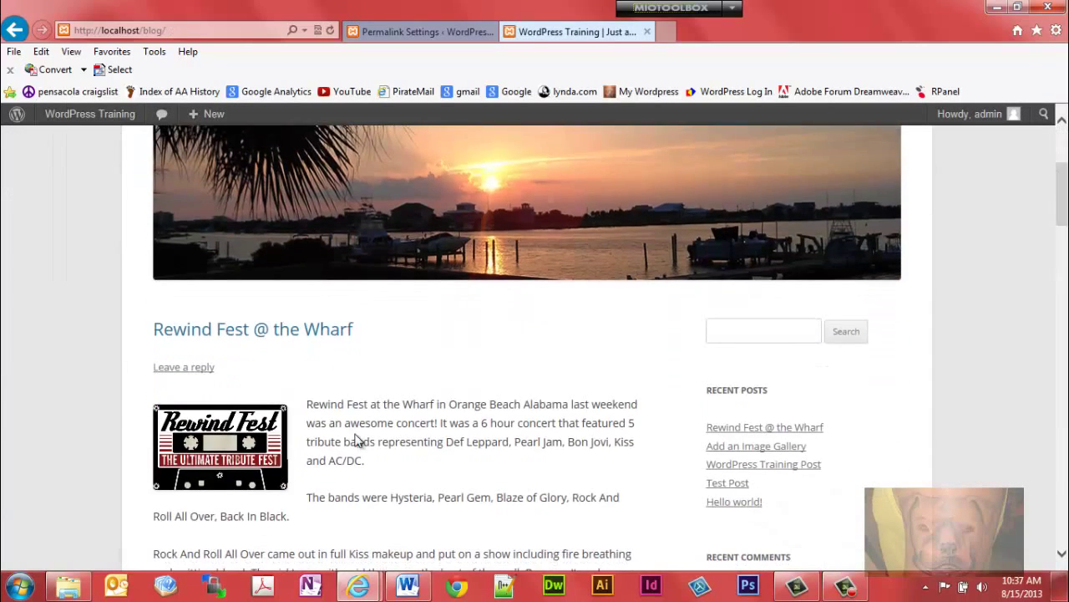
click(259, 337)
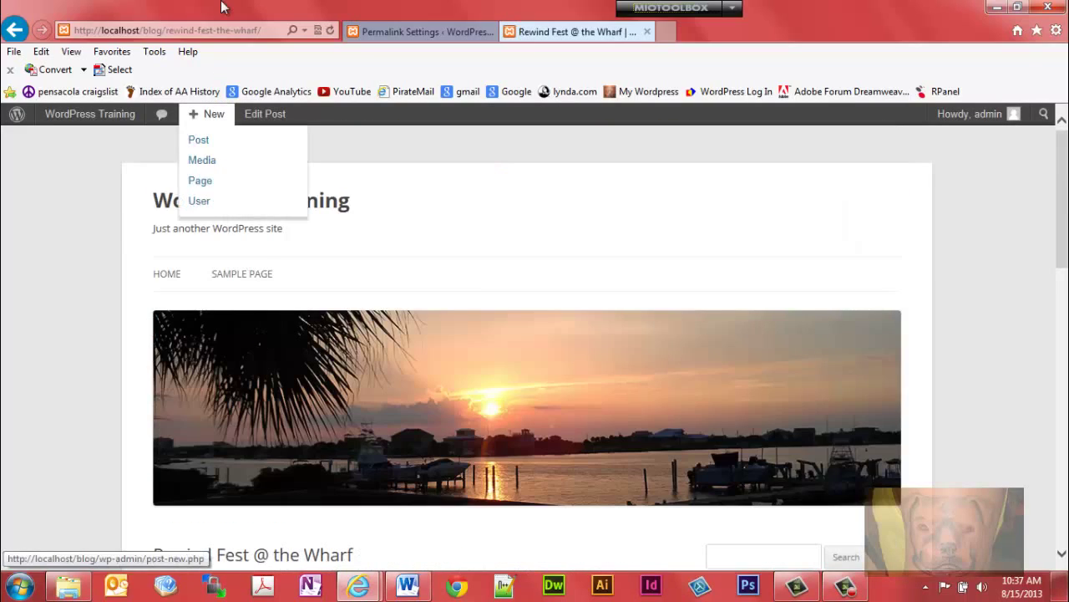
click(215, 32)
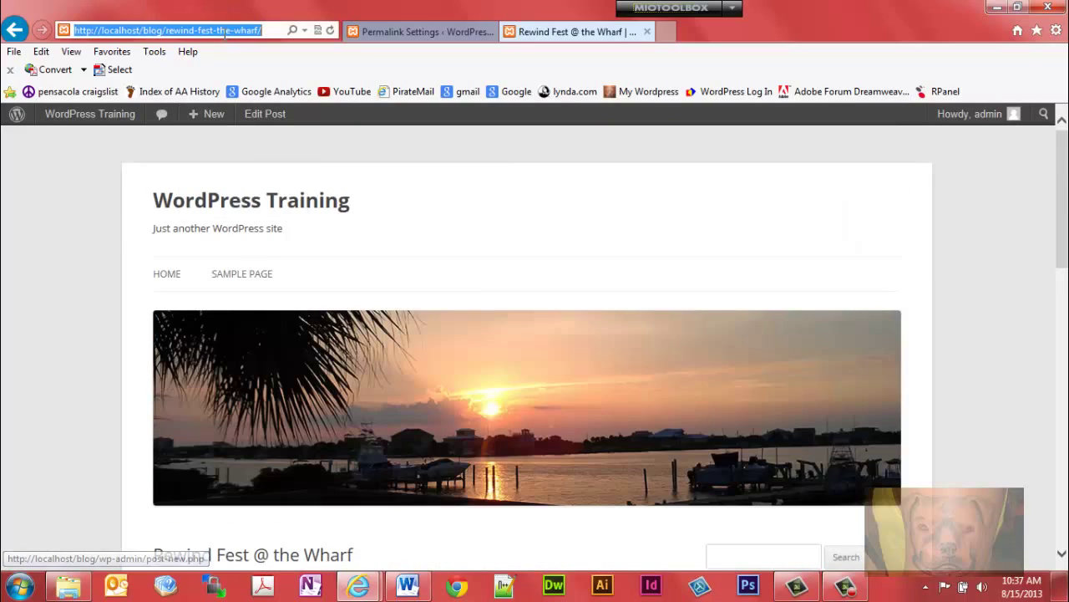
click(167, 30)
drag(167, 30, 264, 31)
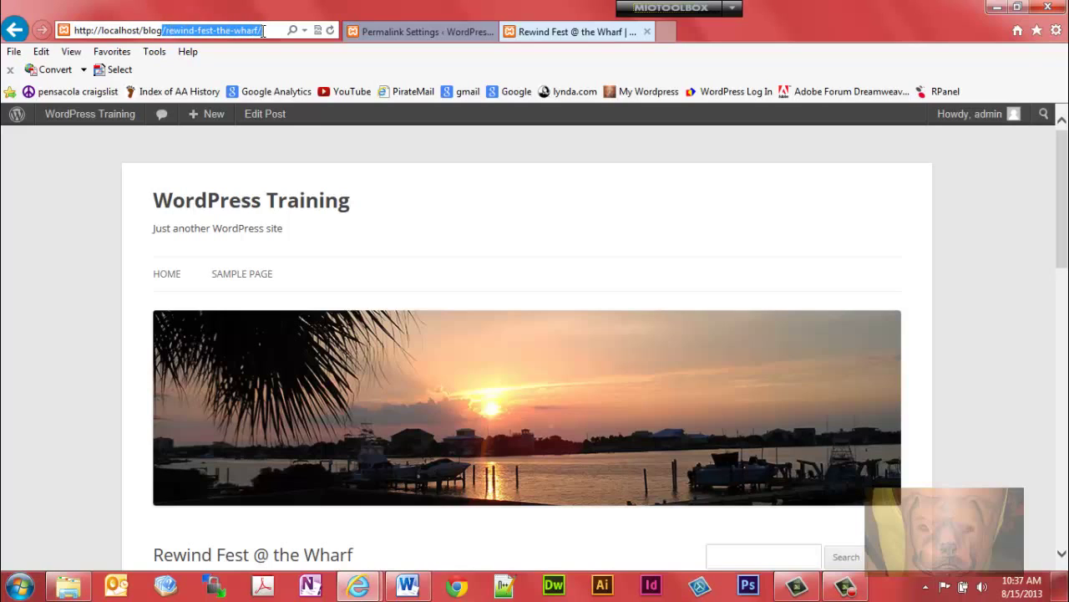
Open the Sample Page, highlight its sample-page address, then go back to the blog home page.
click(263, 275)
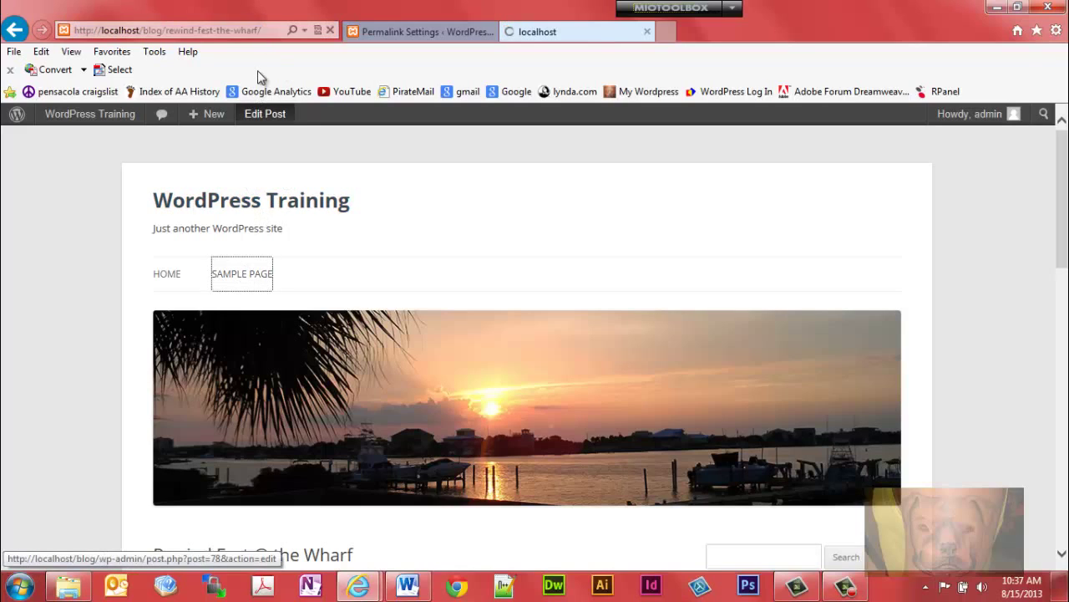
click(169, 31)
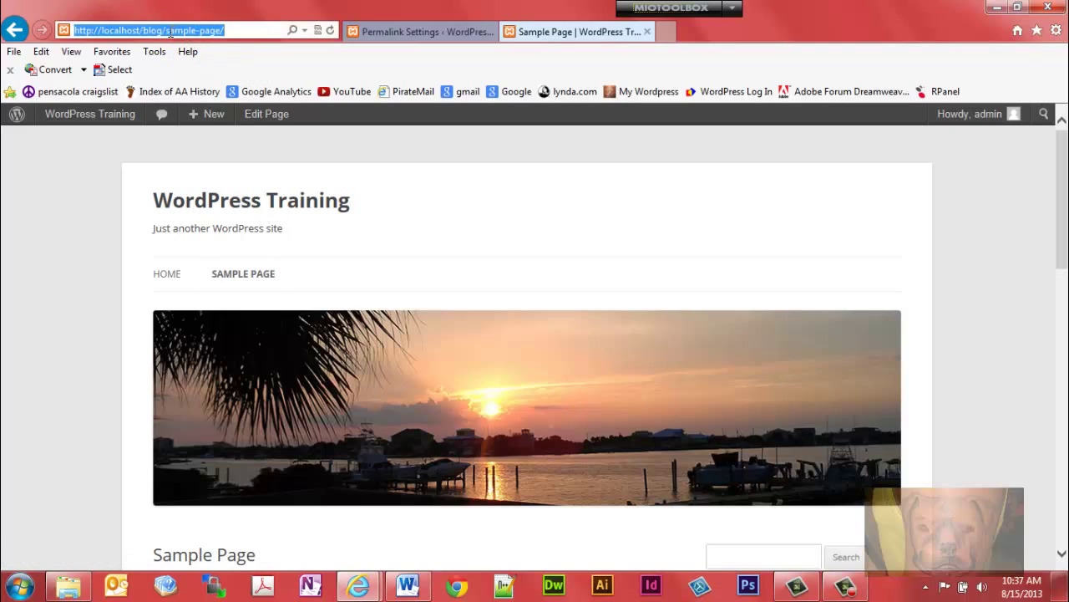
drag(166, 31, 230, 31)
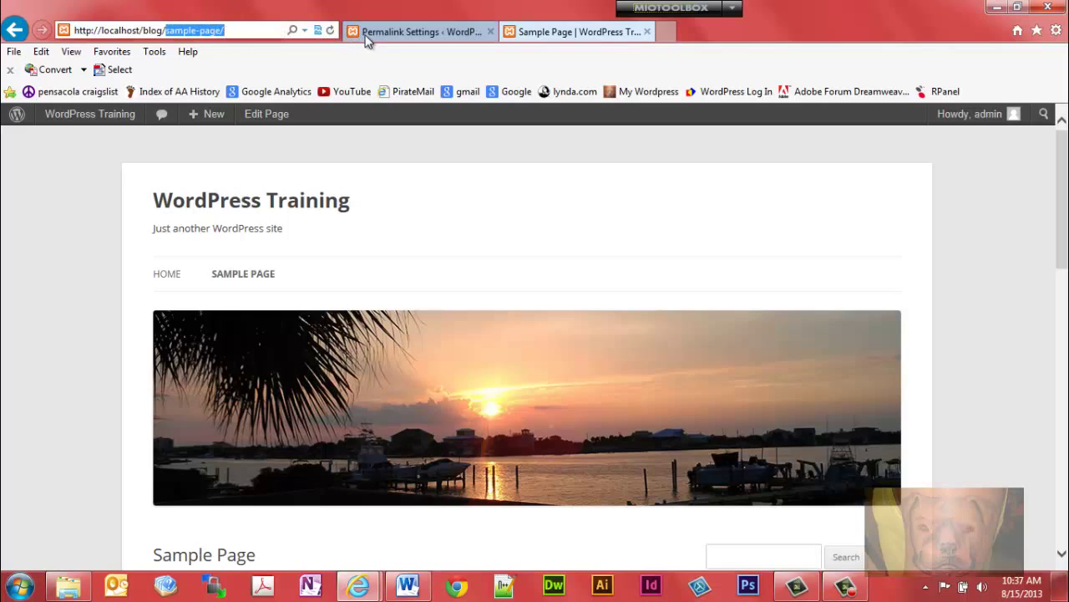
mouse_move(974, 113)
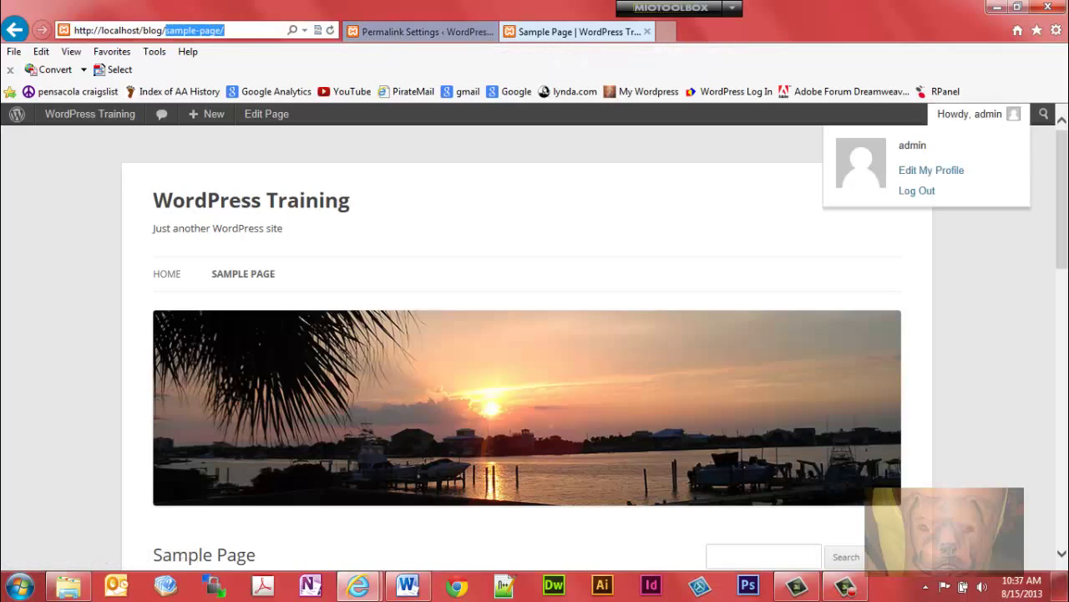
scroll(1066, 170, down, 2)
scroll(1067, 171, up, 2)
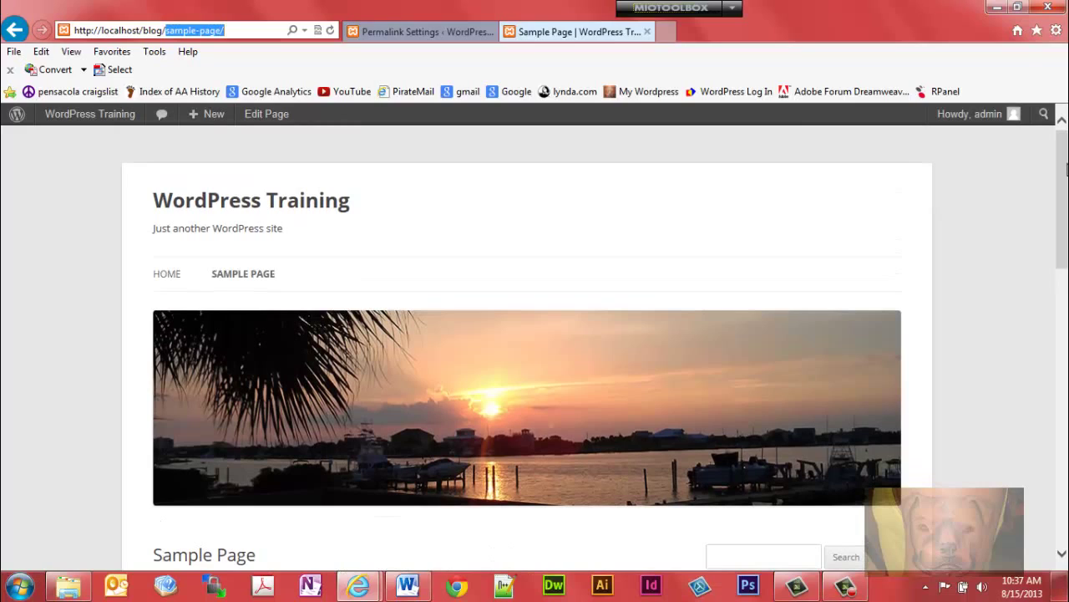
click(167, 276)
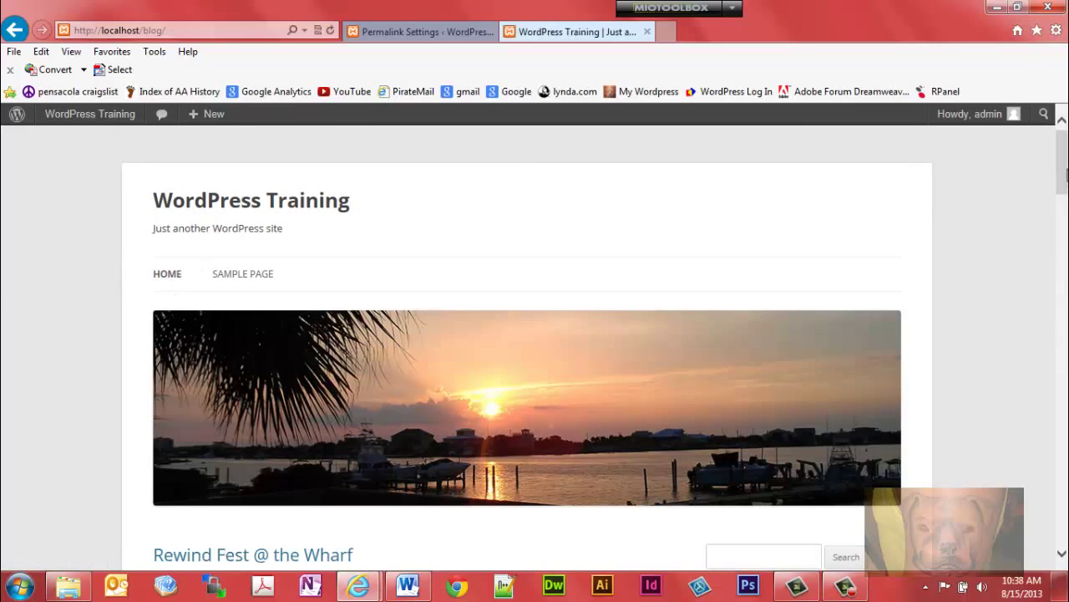
scroll(1067, 174, down, 2)
scroll(1066, 174, up, 2)
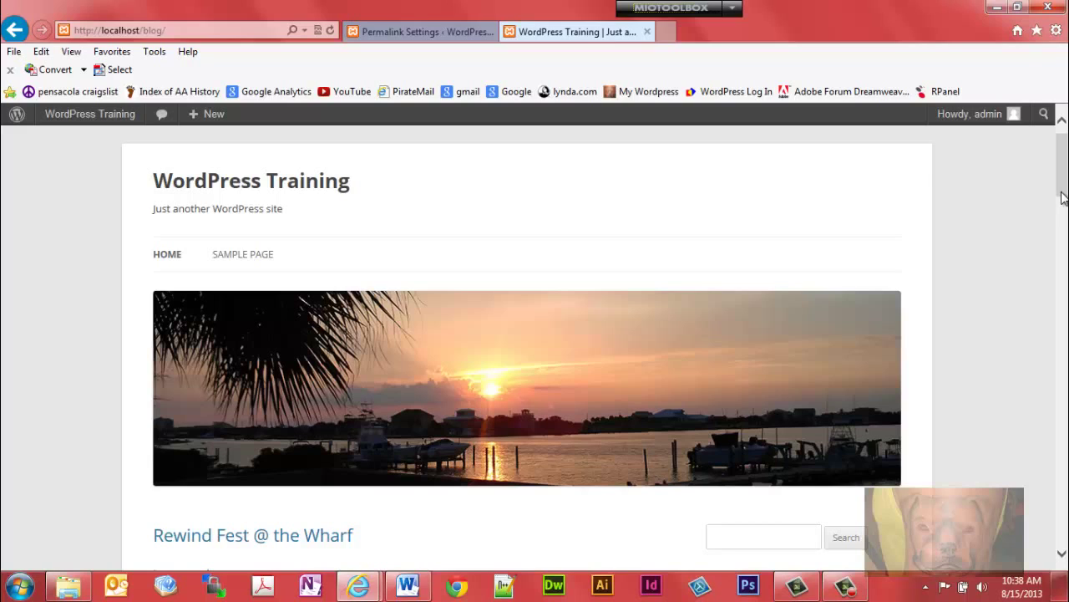
Save permalinks as Default, then select Post name and save again.
click(409, 34)
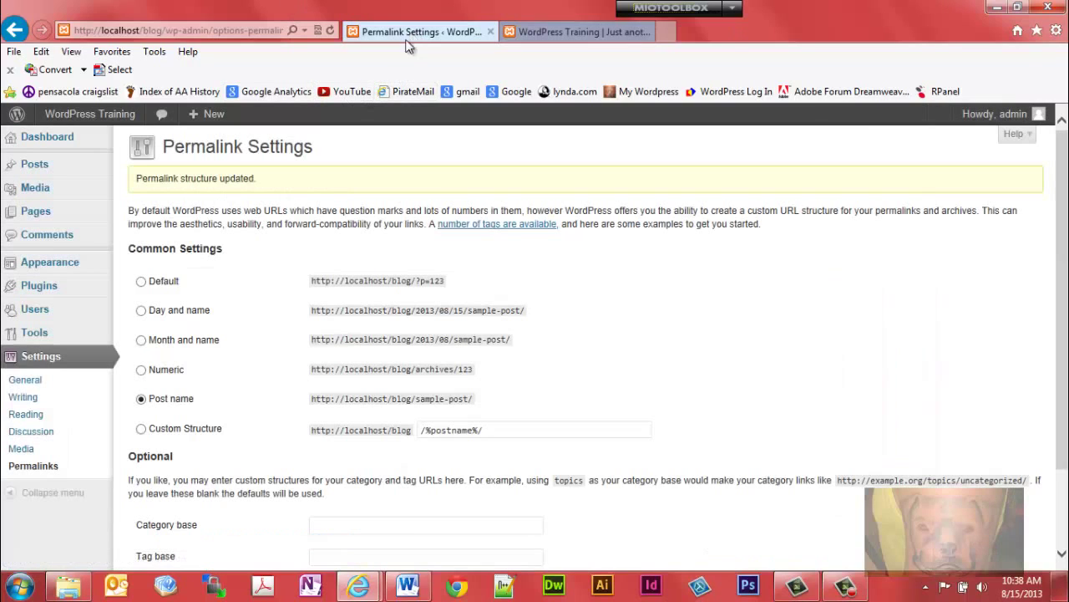
click(142, 282)
scroll(1064, 192, down, 2)
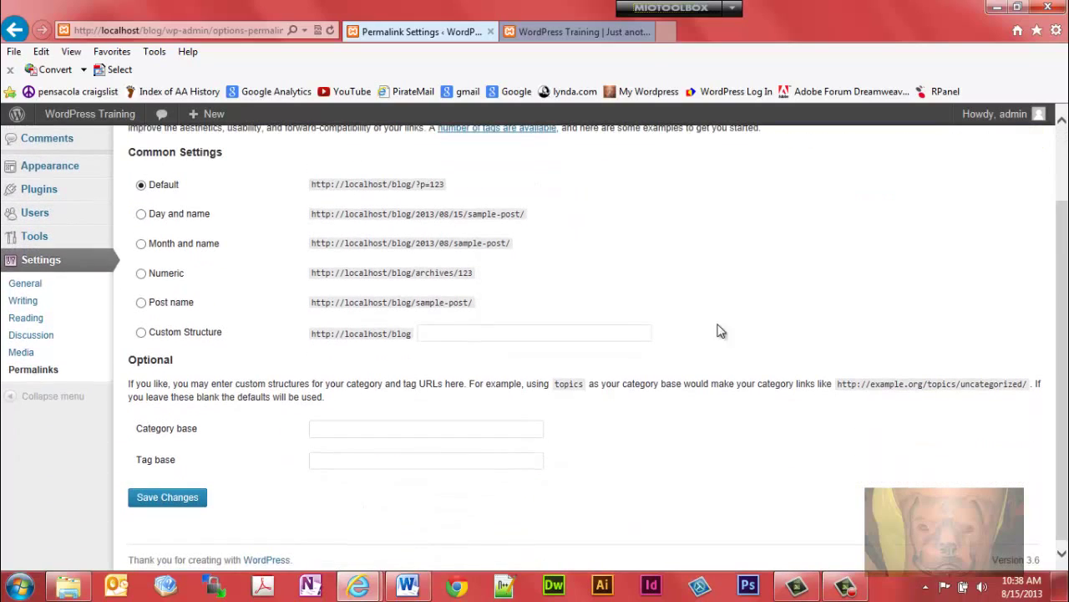
click(191, 498)
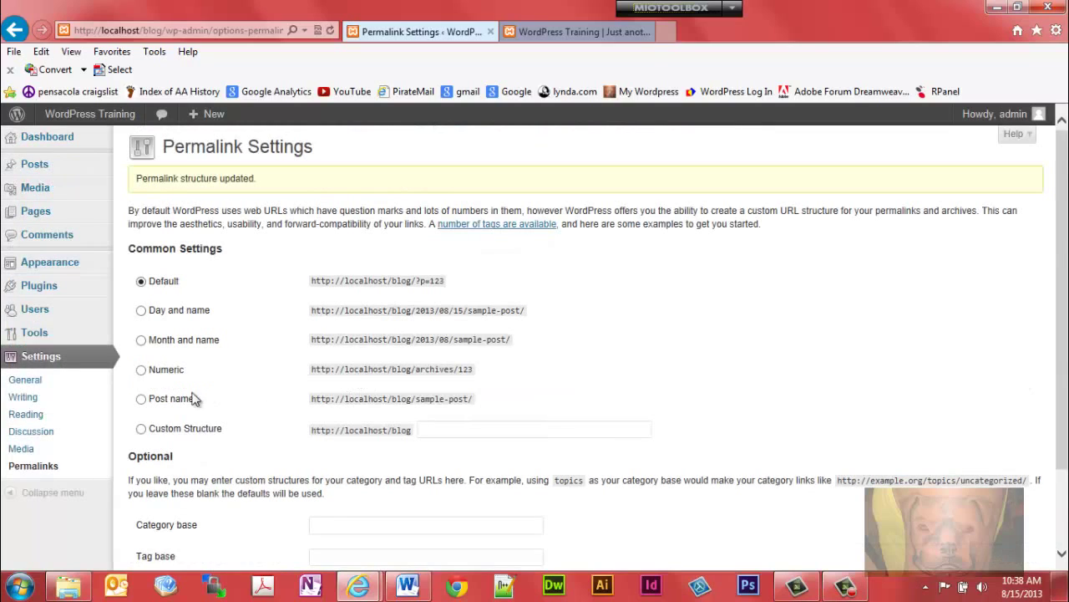
click(141, 399)
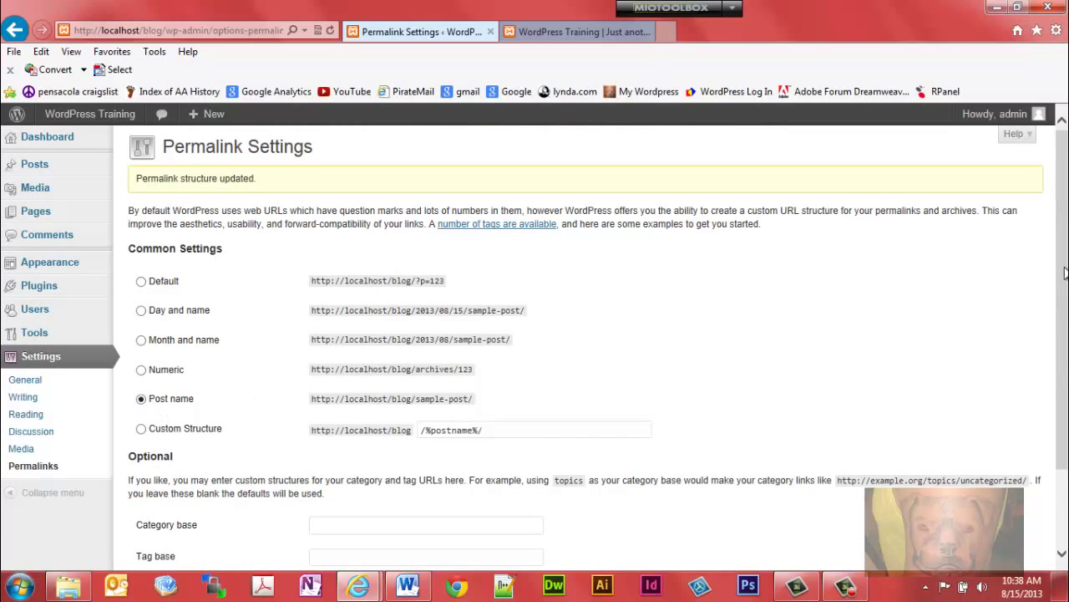
scroll(1065, 274, down, 2)
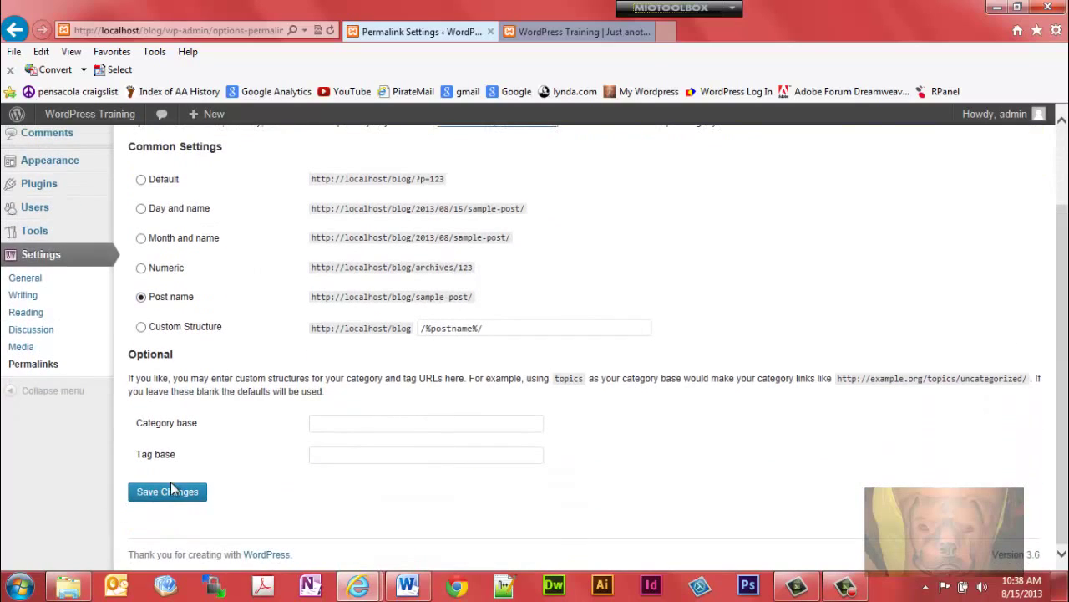
click(172, 490)
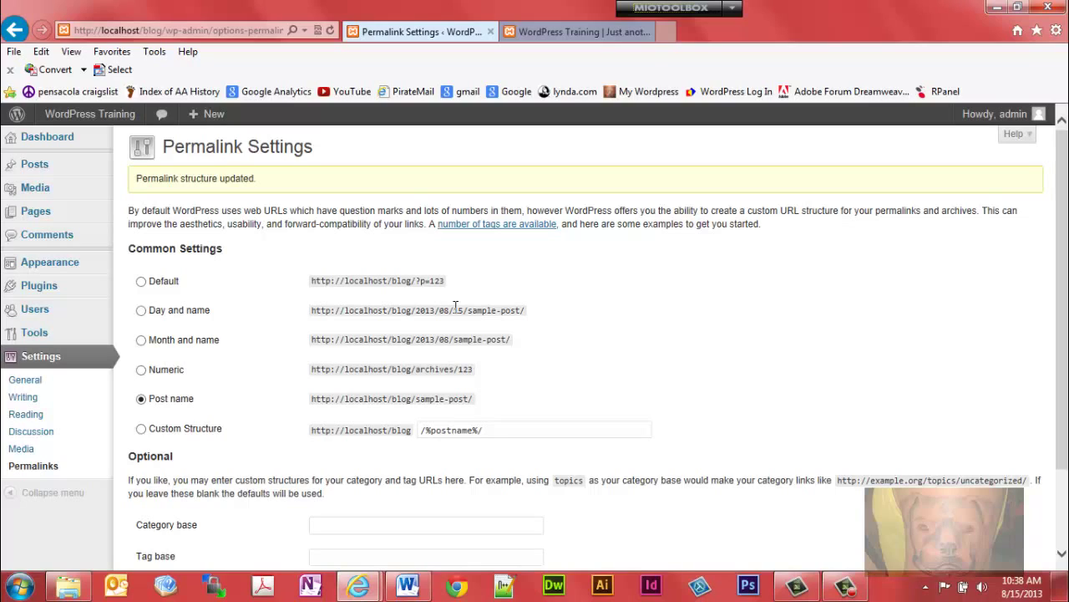
Switch to the WordPress Training Word document and highlight the # BEGIN WordPress rewrite code block.
click(396, 595)
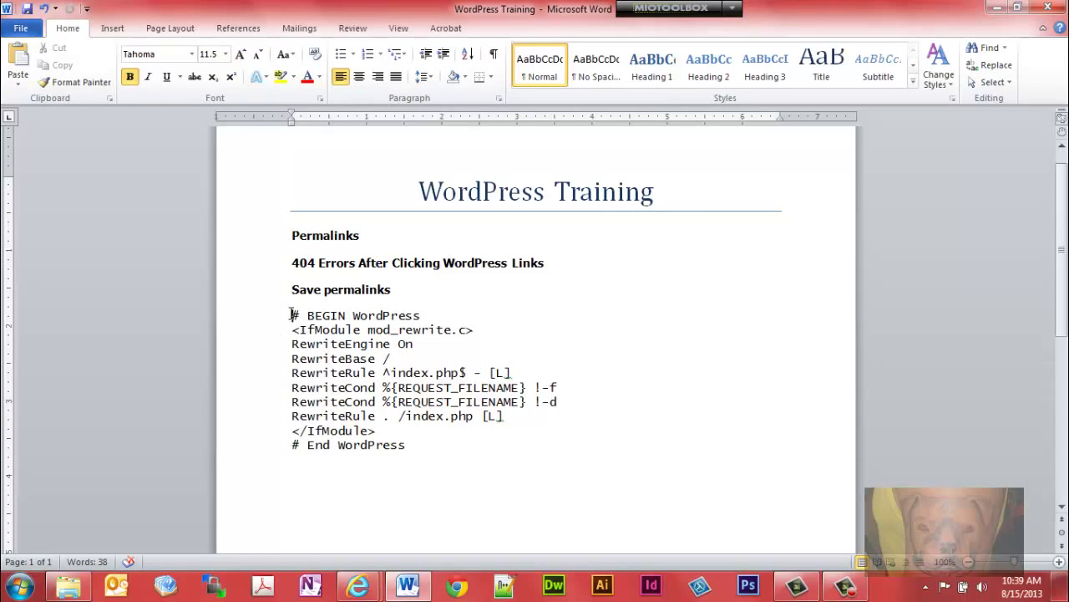
drag(293, 314, 434, 467)
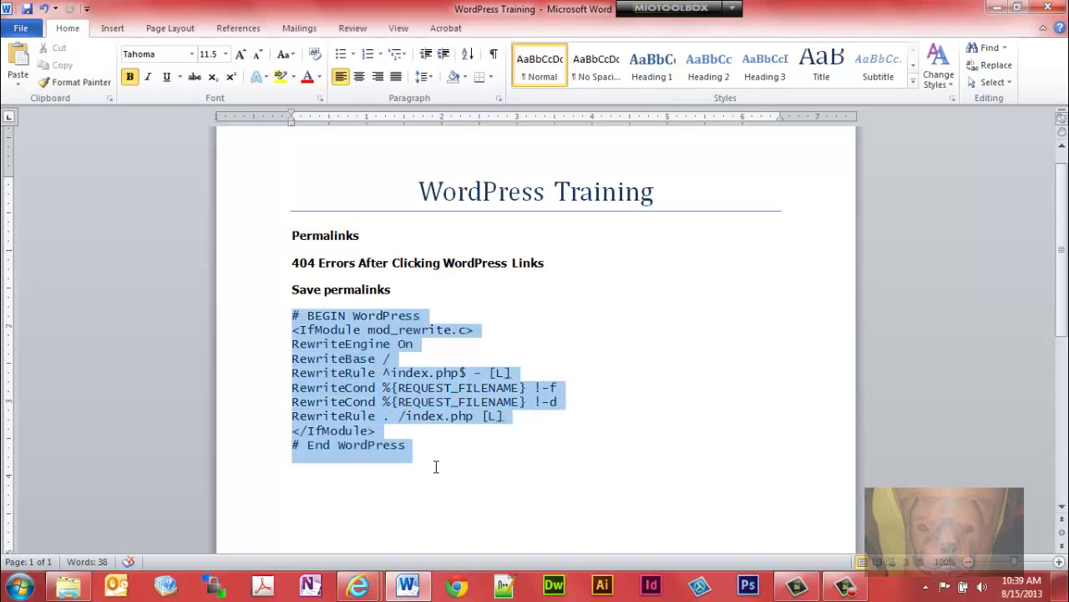
click(274, 323)
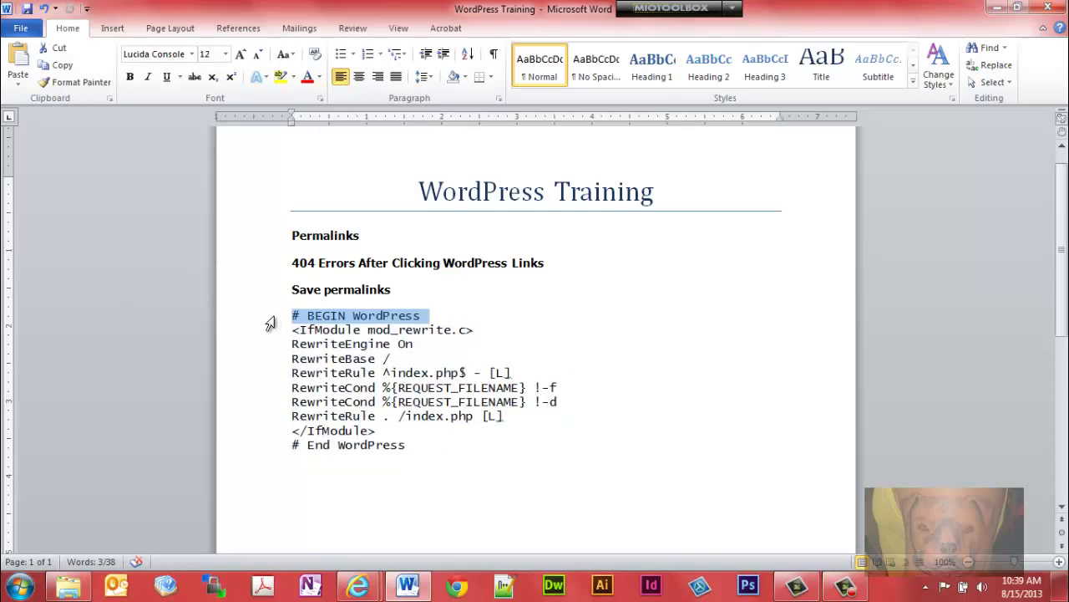
click(416, 291)
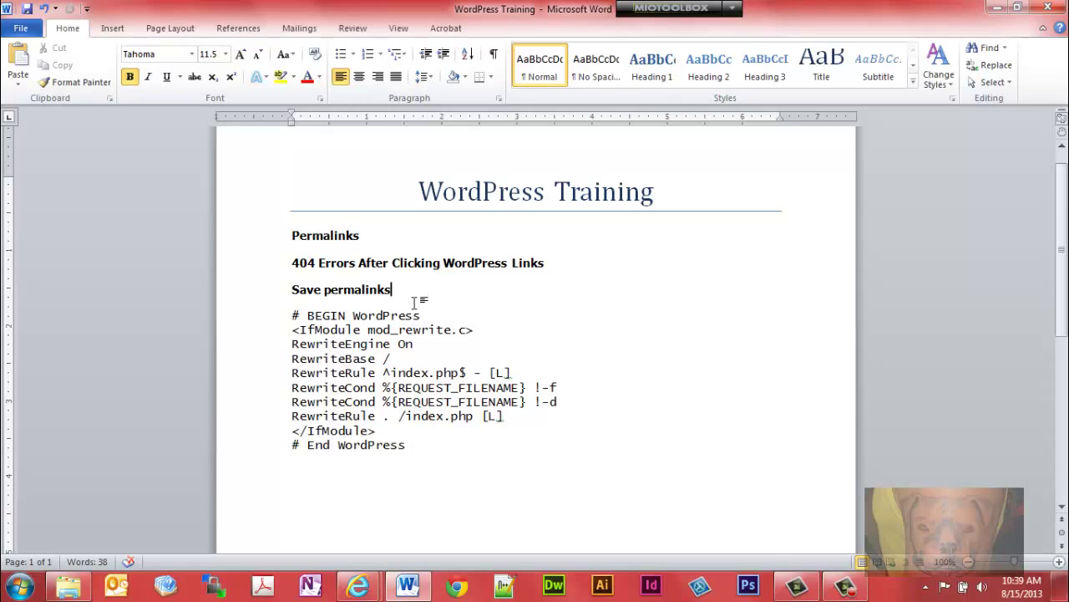
drag(292, 315, 435, 458)
click(434, 458)
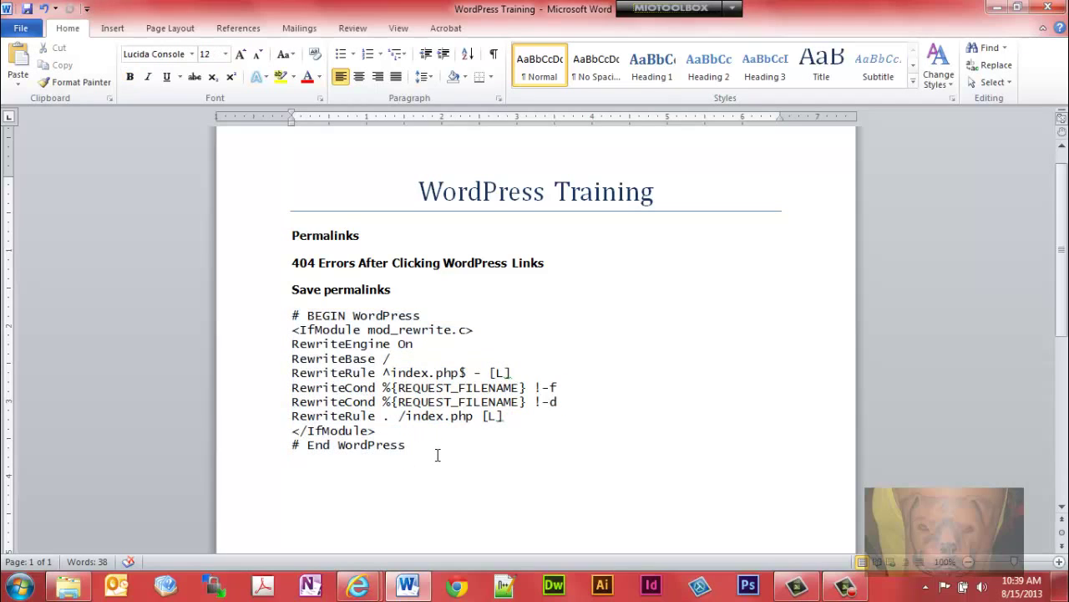